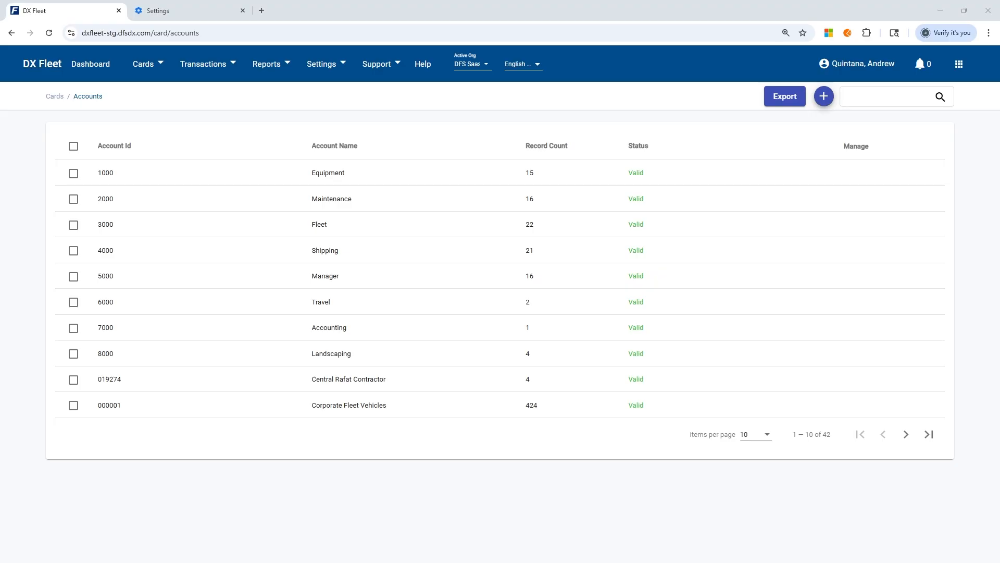
- Start creating a new account and enter 1001 as its Account ID
{"action": "left_click", "coordinate": [157, 64]}
{"action": "left_click", "coordinate": [824, 98]}
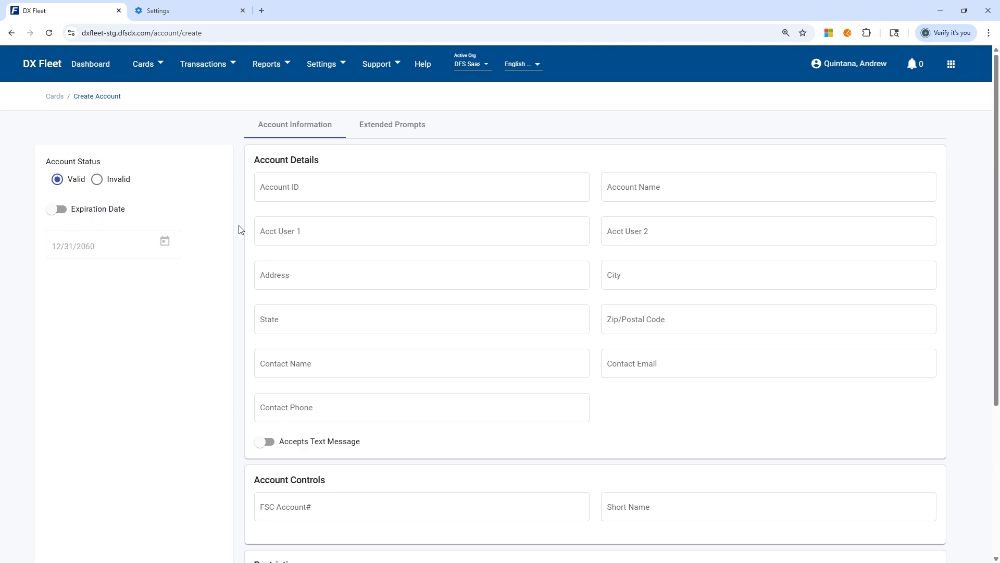
{"action": "left_click", "coordinate": [330, 190]}
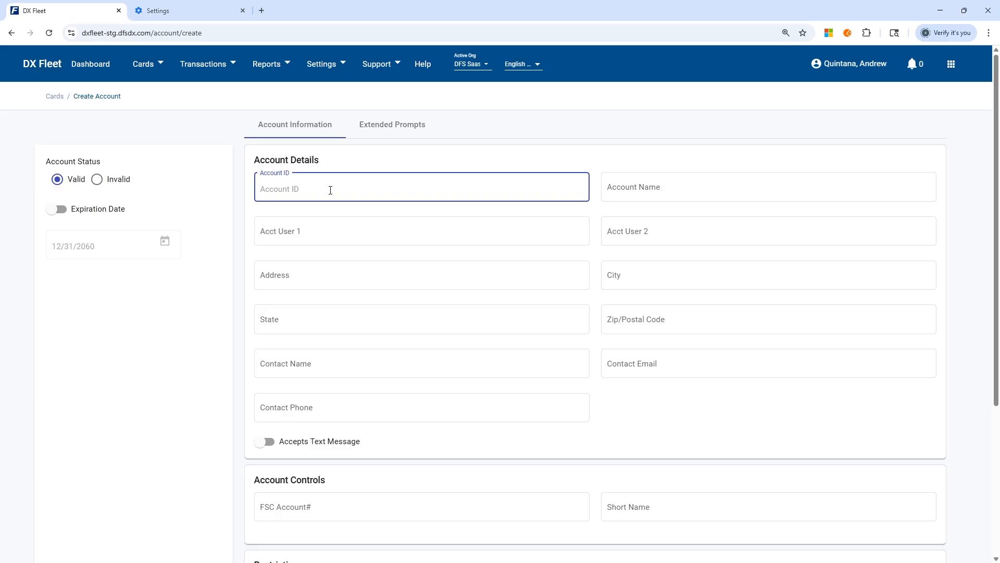
{"action": "type", "text": "1001"}
- Set the account name to Test Account
{"action": "left_click", "coordinate": [646, 189]}
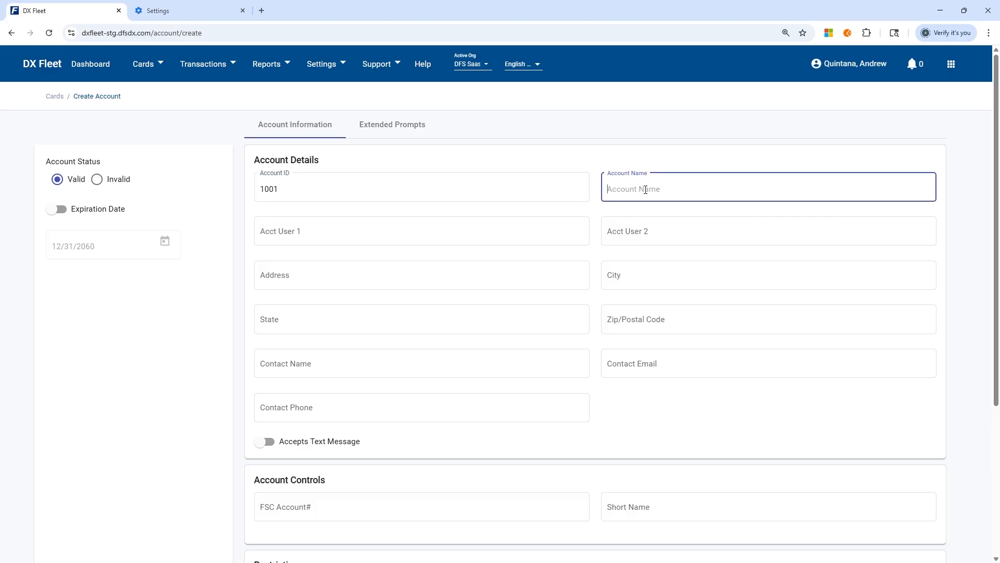
{"action": "type", "text": "Test Account"}
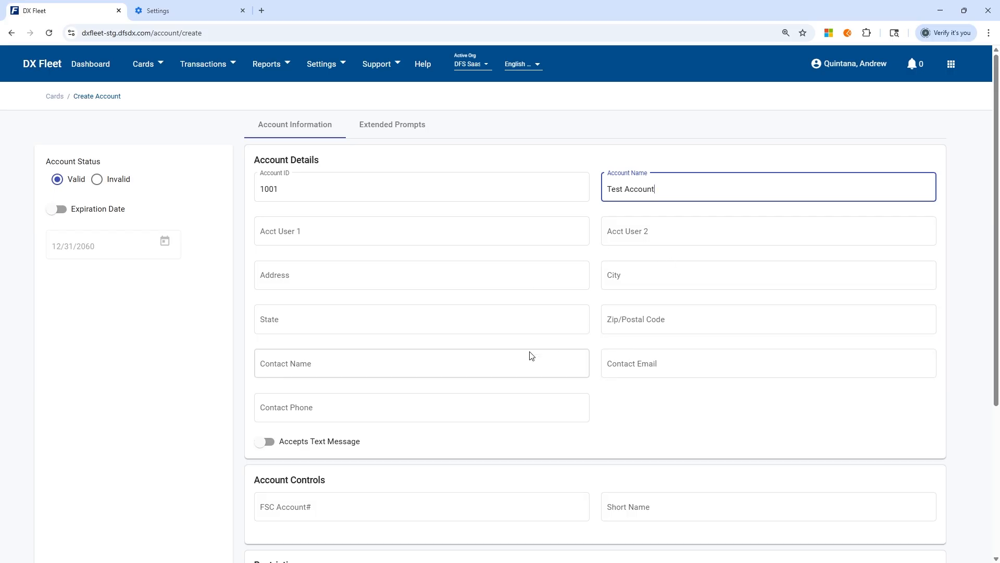
- Enter Test Contact as the contact name and fill in the contact's e-mail address
{"action": "left_click", "coordinate": [461, 367]}
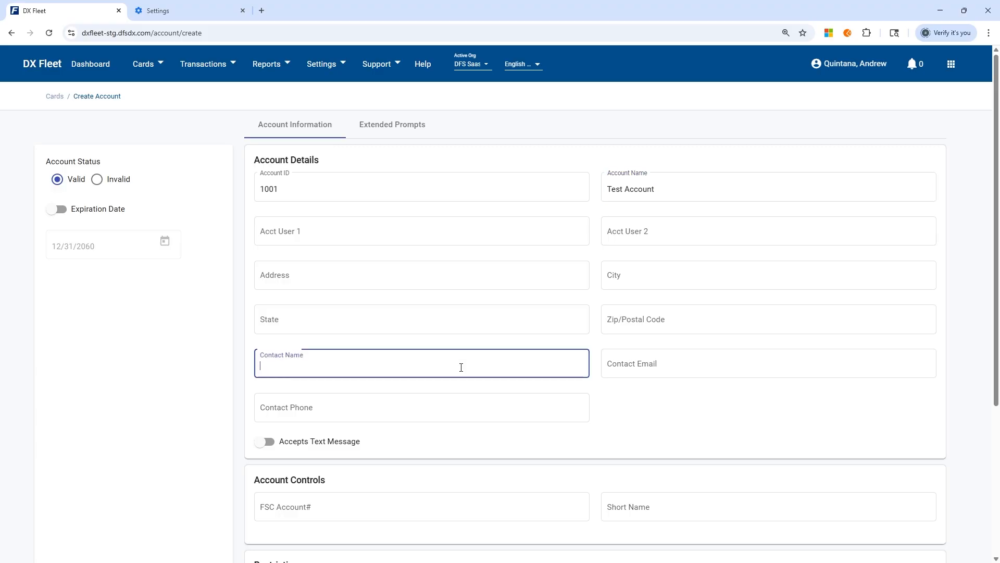
{"action": "type", "text": "Test Contact"}
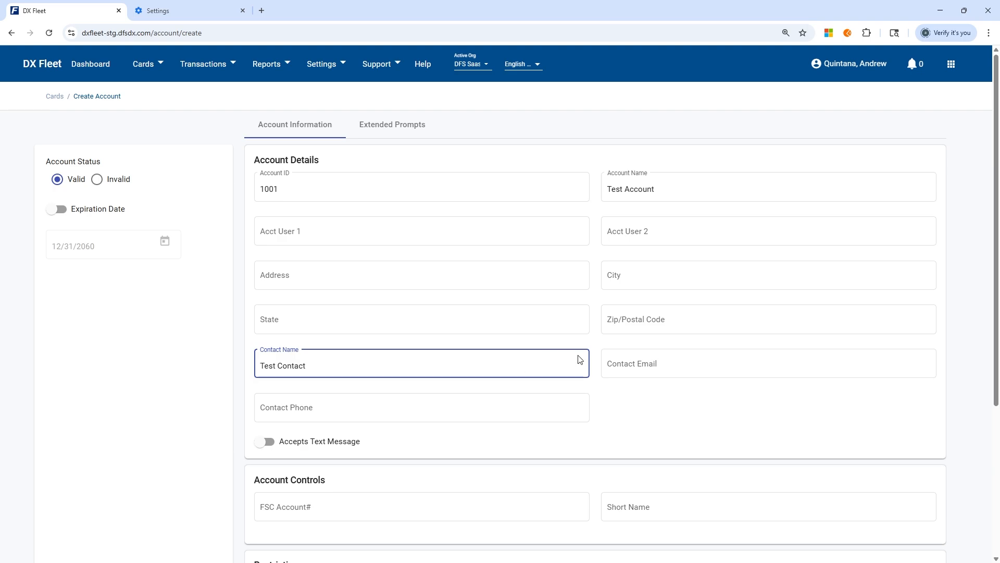
{"action": "left_click", "coordinate": [607, 362]}
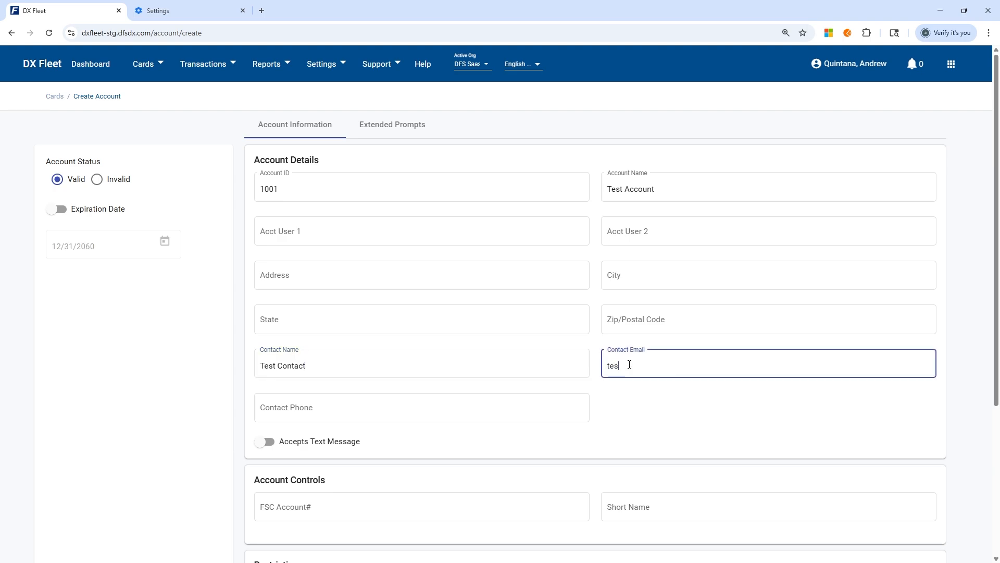
{"action": "left_click", "coordinate": [621, 407]}
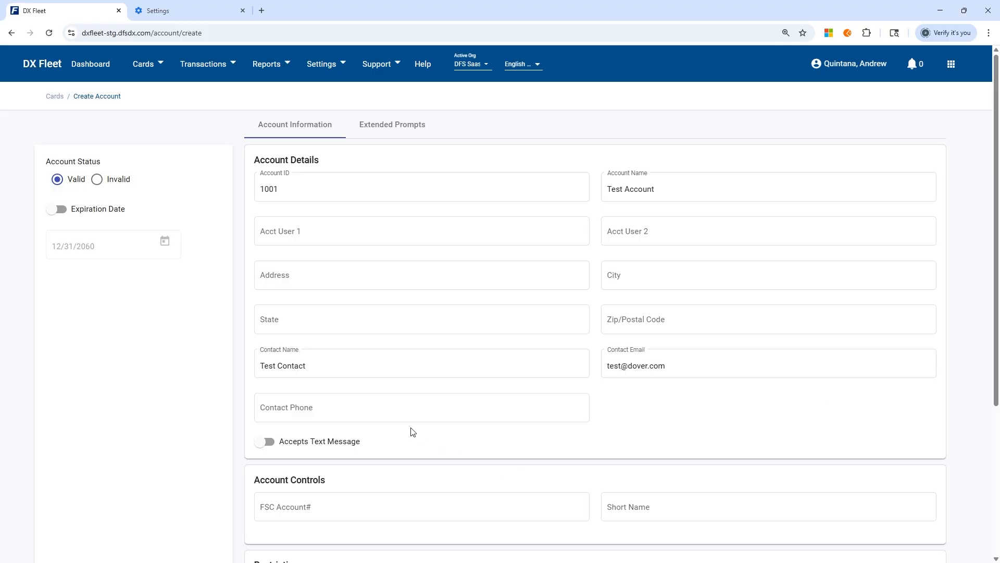
{"action": "left_click", "coordinate": [404, 414]}
{"action": "scroll", "coordinate": [417, 359], "scroll_direction": "down", "scroll_amount": 3}
{"action": "left_click", "coordinate": [312, 233]}
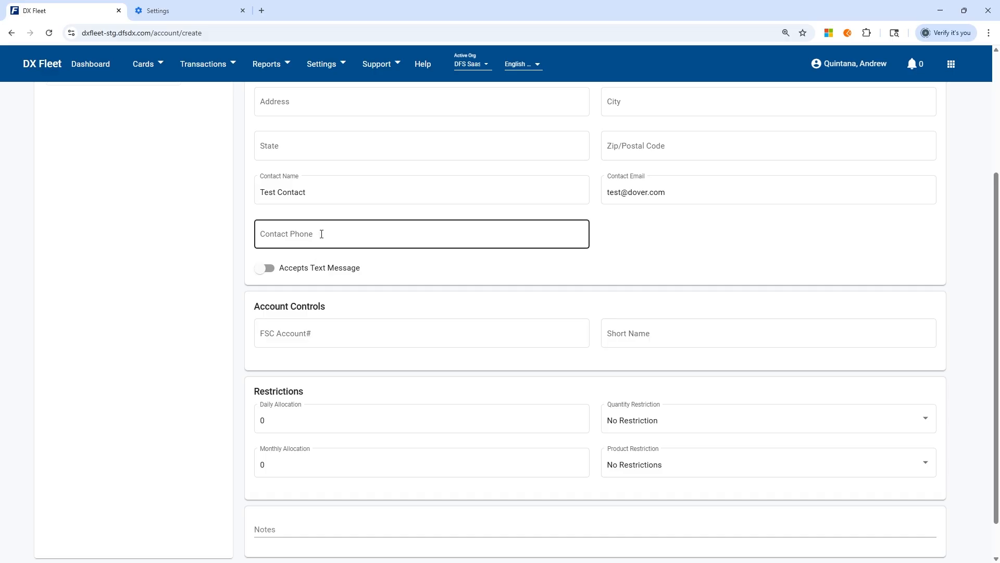
{"action": "left_click", "coordinate": [321, 234]}
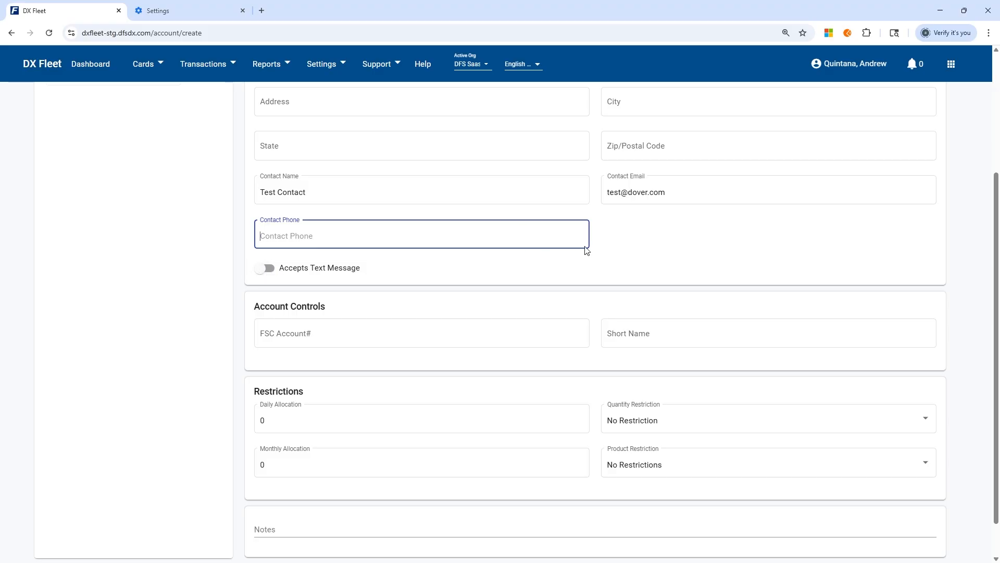
{"action": "scroll", "coordinate": [587, 268], "scroll_direction": "down", "scroll_amount": 1}
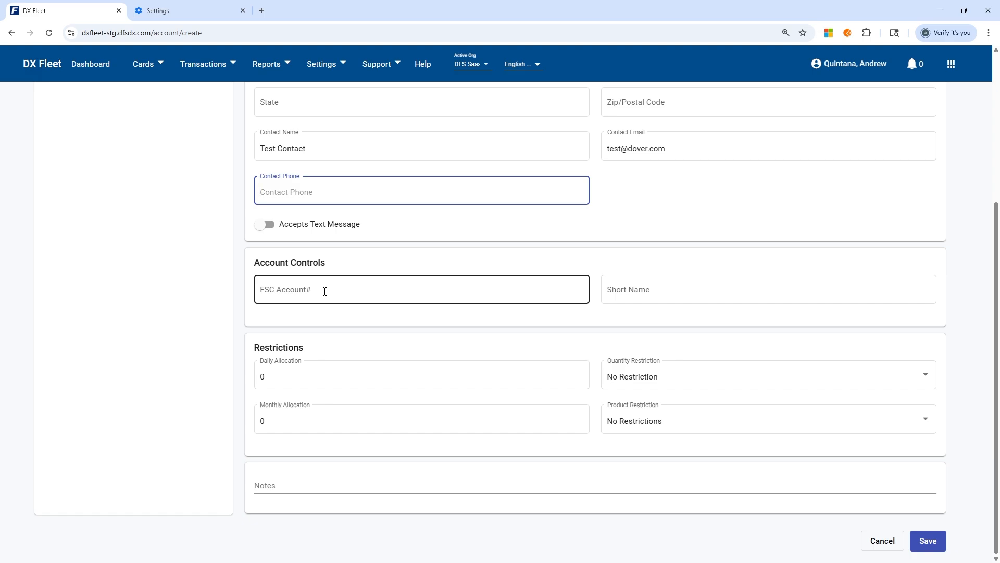
{"action": "type", "text": "1"}
{"action": "key", "text": "BackSpace"}
- Set the FSC Account# to 1001 and the short name to Test
{"action": "left_click", "coordinate": [325, 291]}
{"action": "type", "text": "1000"}
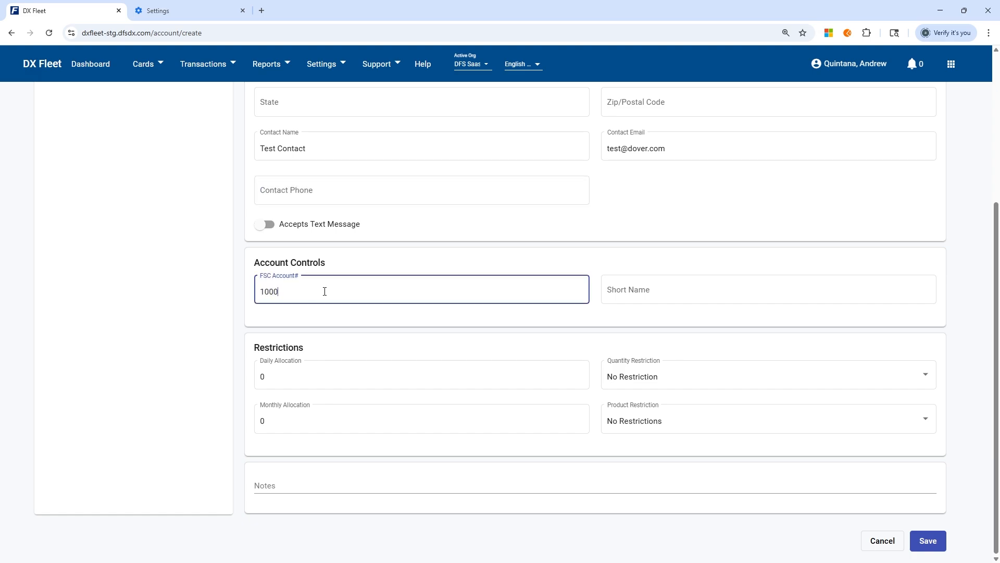
{"action": "key", "text": "BackSpace"}
{"action": "type", "text": "1"}
{"action": "left_click", "coordinate": [625, 255]}
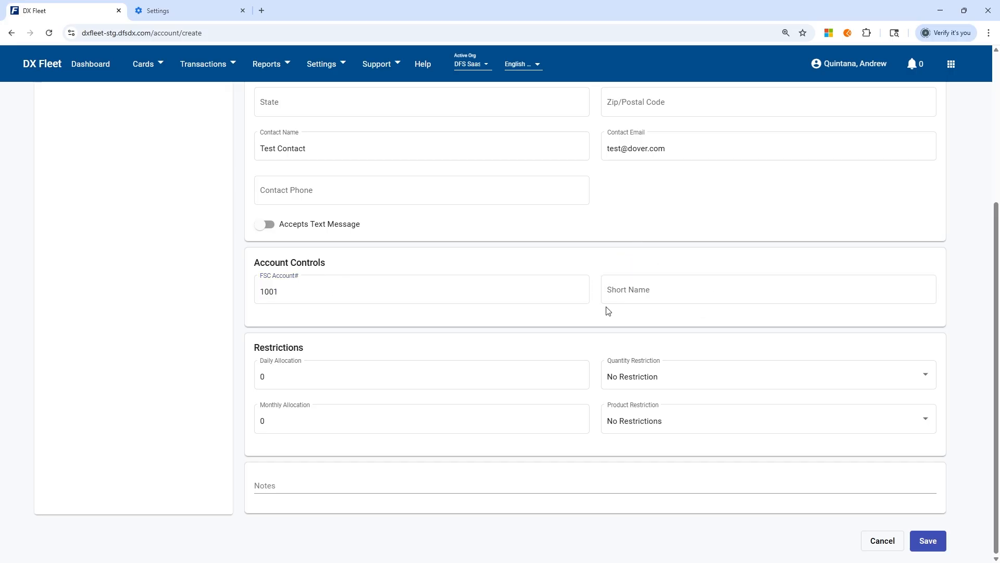
{"action": "left_click", "coordinate": [608, 290]}
{"action": "type", "text": "Test"}
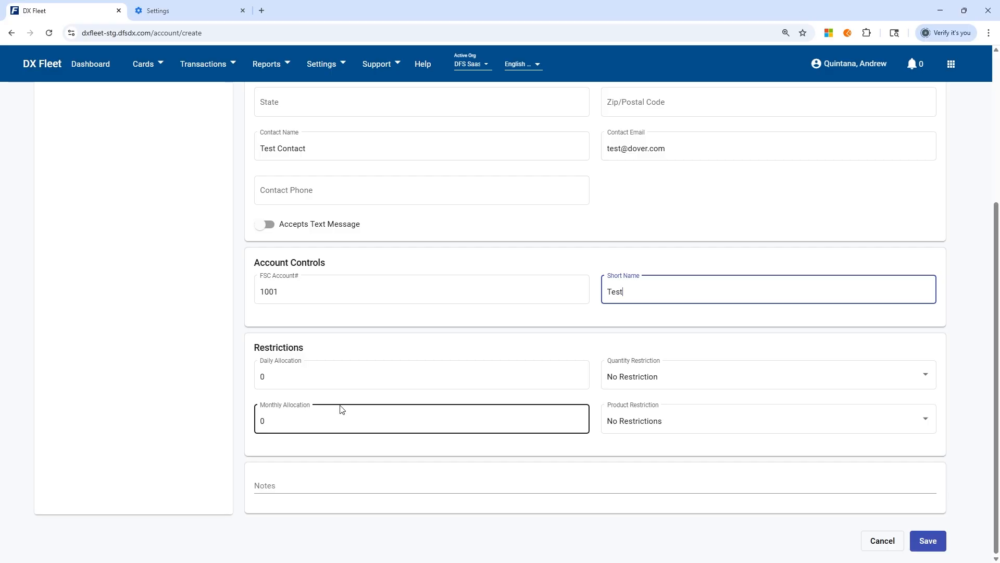
- Set both the daily allocation and the monthly allocation to 99999
{"action": "left_click", "coordinate": [307, 382]}
{"action": "type", "text": "99999"}
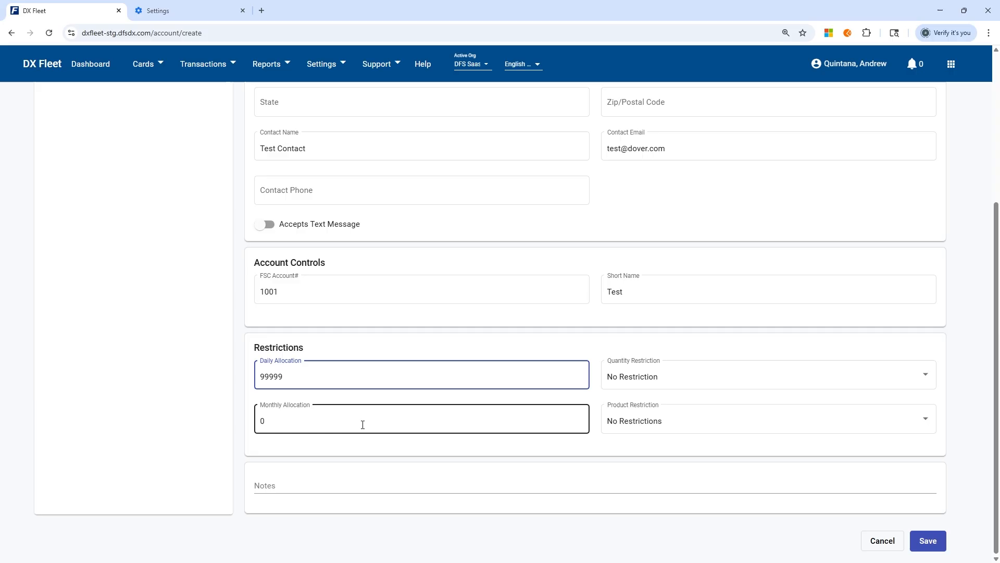
{"action": "left_click_drag", "start_coordinate": [363, 424], "coordinate": [175, 422]}
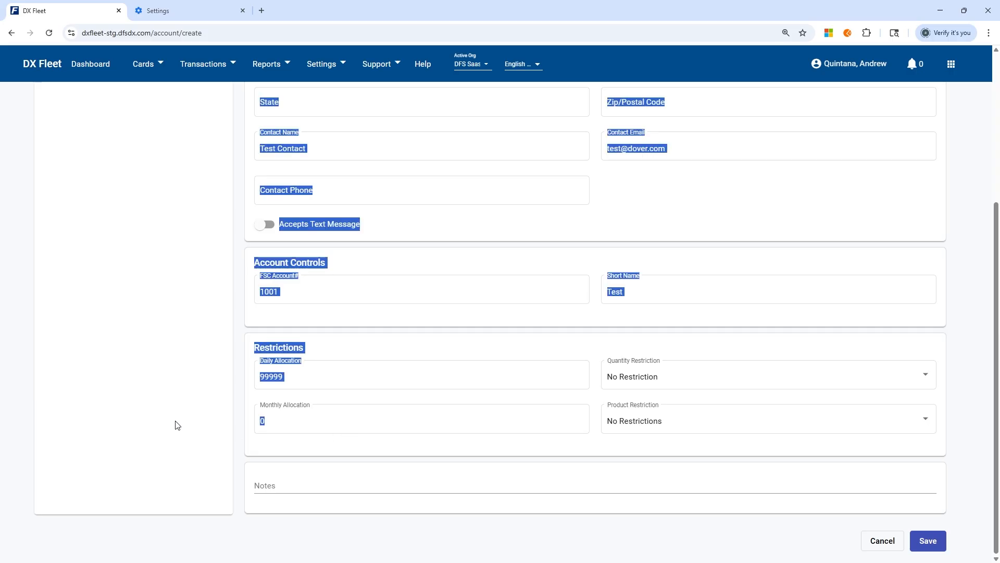
{"action": "left_click", "coordinate": [281, 425]}
{"action": "key", "text": "BackSpace"}
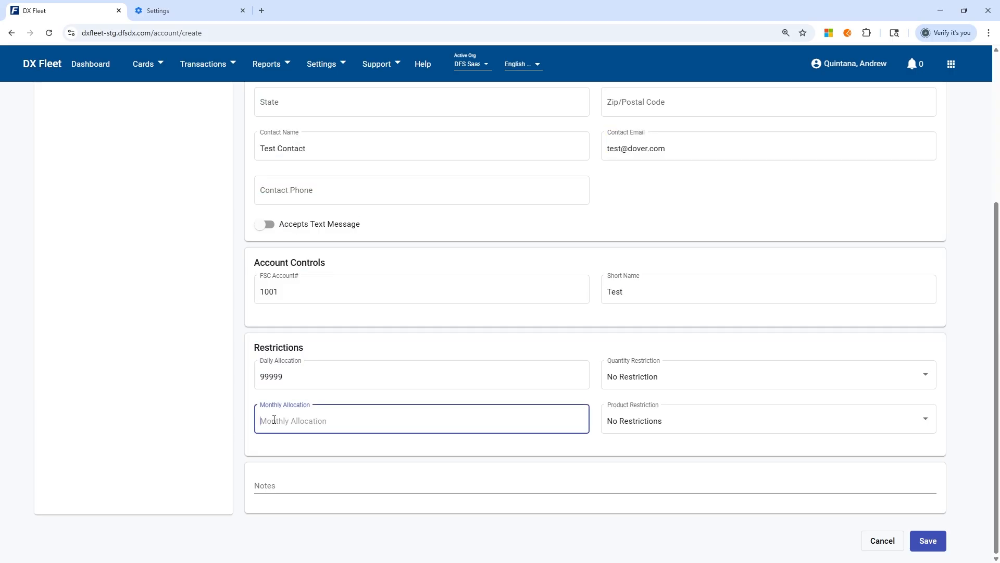
{"action": "type", "text": "999999"}
{"action": "left_click", "coordinate": [269, 422]}
{"action": "left_click", "coordinate": [291, 435]}
{"action": "left_click_drag", "start_coordinate": [291, 384], "coordinate": [250, 368]}
{"action": "type", "text": "100"}
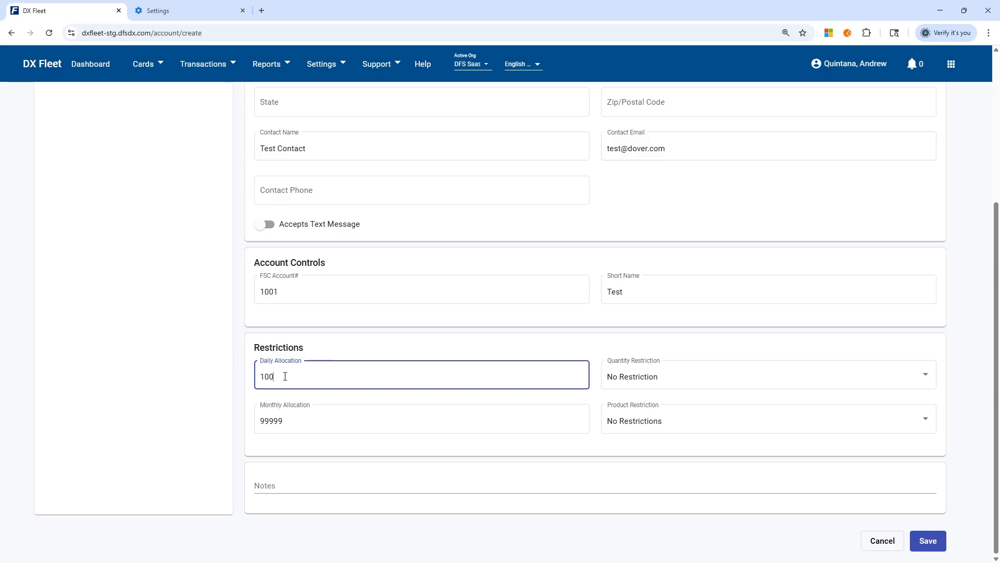
{"action": "double_click", "coordinate": [338, 380]}
{"action": "type", "text": "99999"}
{"action": "left_click", "coordinate": [413, 347]}
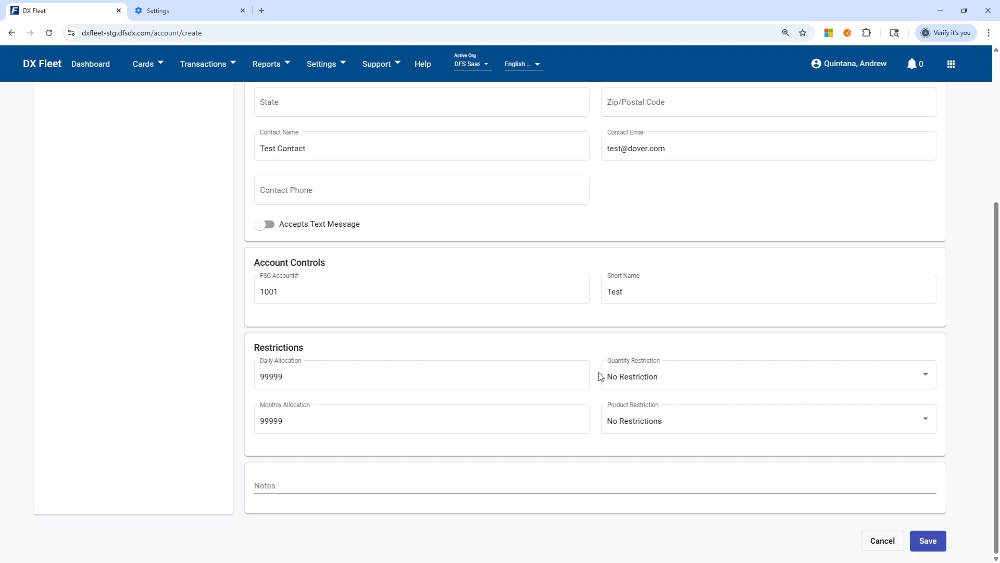
- Set the quantity restriction to 100 and the product restriction to #1 DIESEL,#2 DIESEL
{"action": "left_click", "coordinate": [674, 380]}
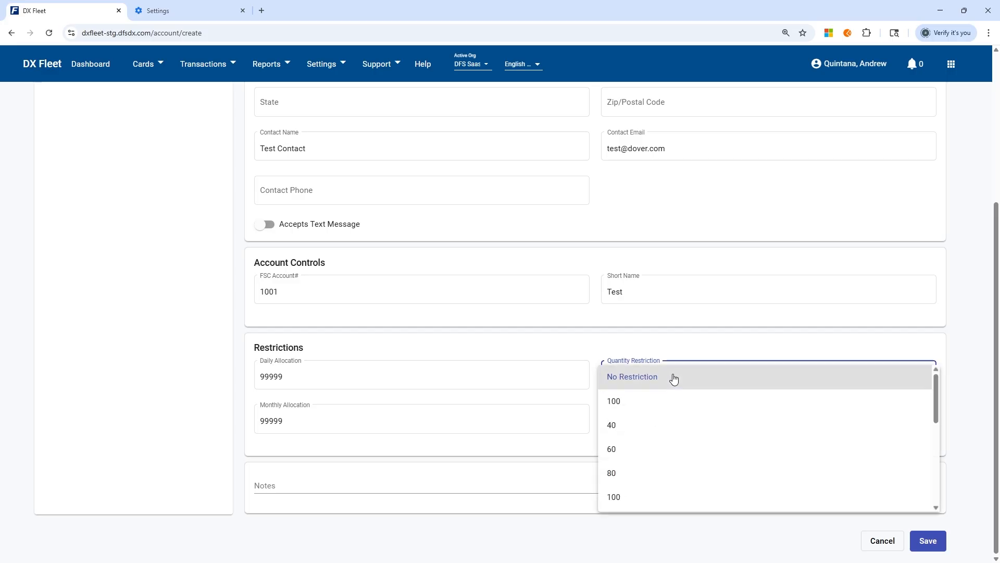
{"action": "left_click", "coordinate": [656, 408]}
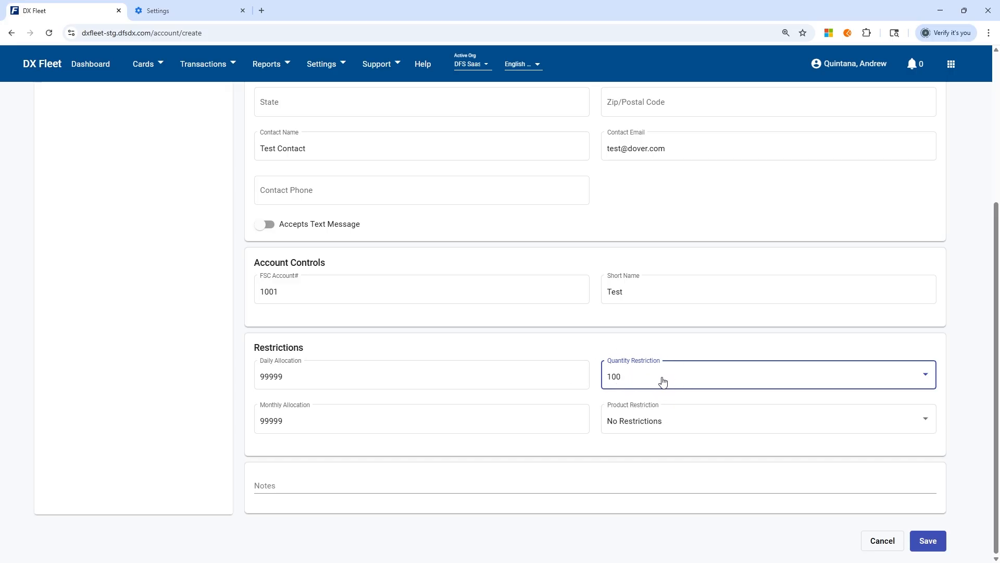
{"action": "left_click", "coordinate": [647, 426]}
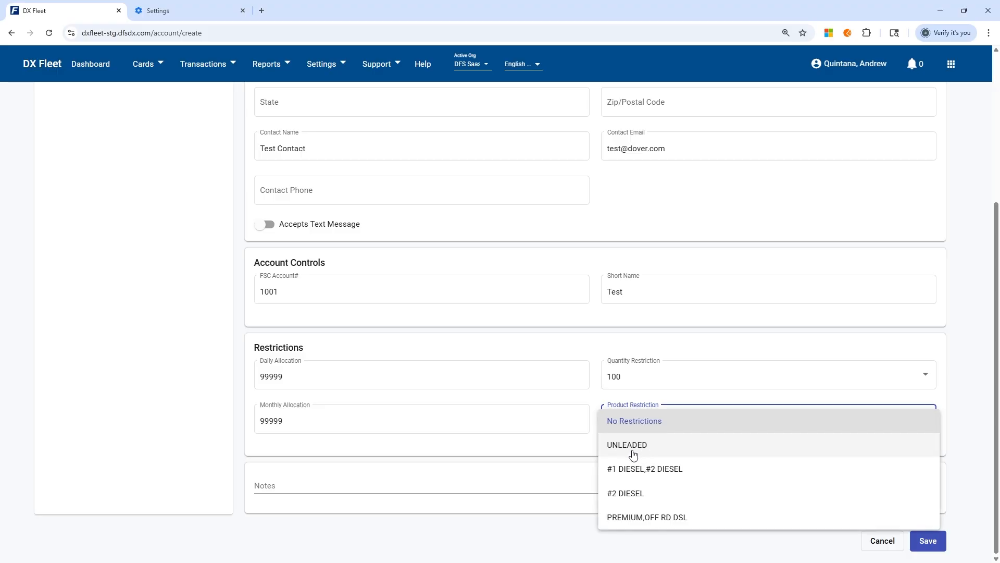
{"action": "left_click", "coordinate": [638, 447]}
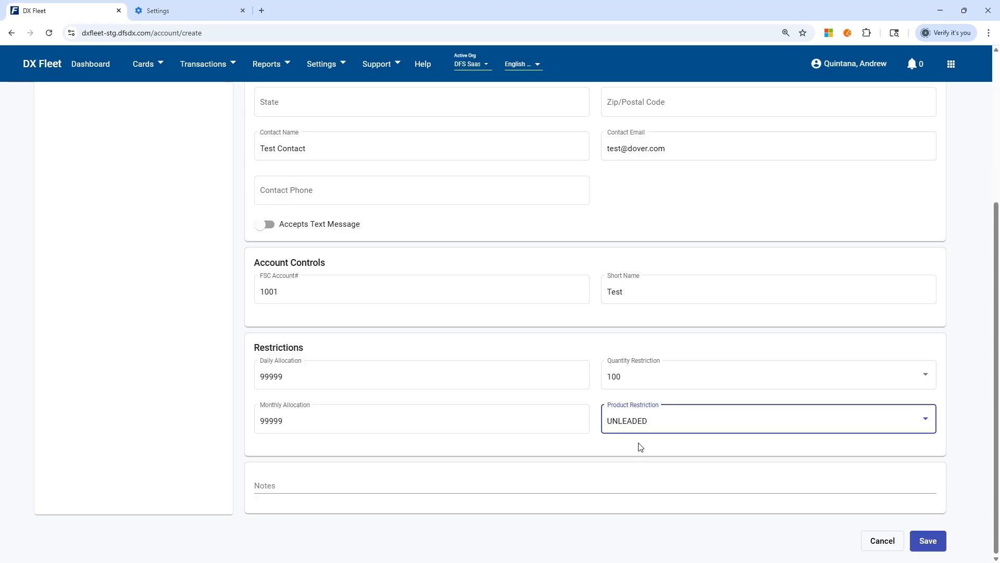
{"action": "left_click", "coordinate": [642, 429]}
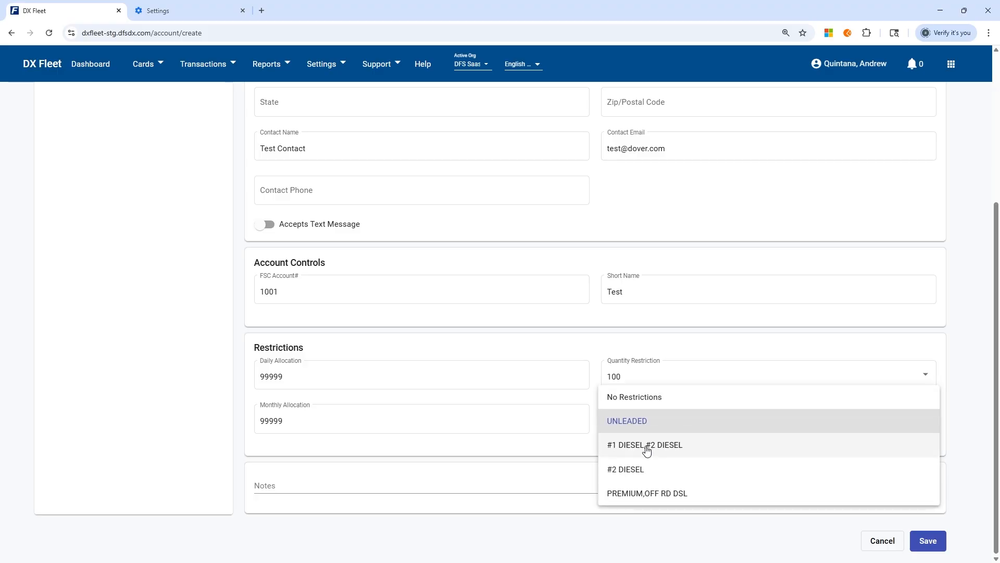
{"action": "left_click", "coordinate": [646, 446]}
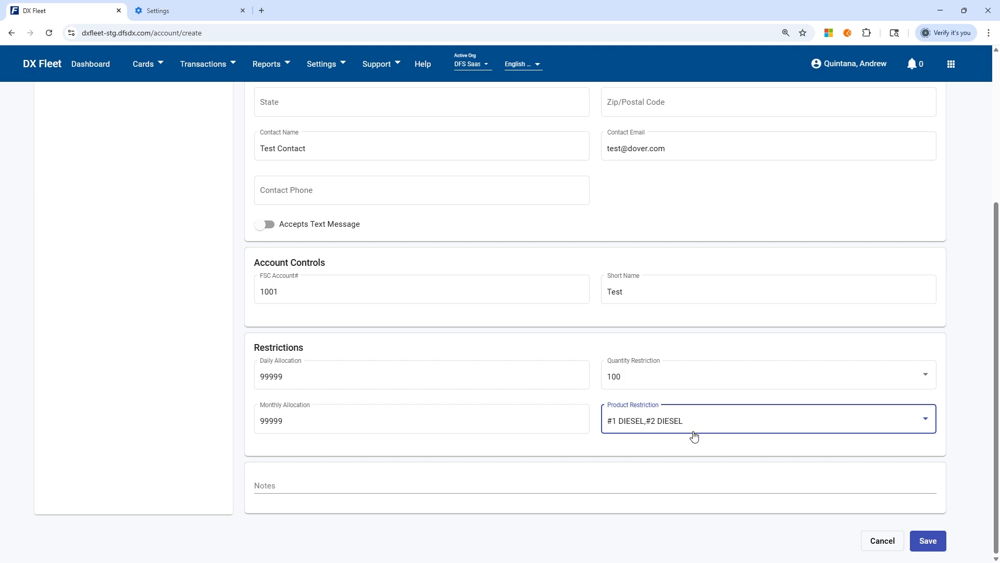
{"action": "left_click", "coordinate": [700, 456]}
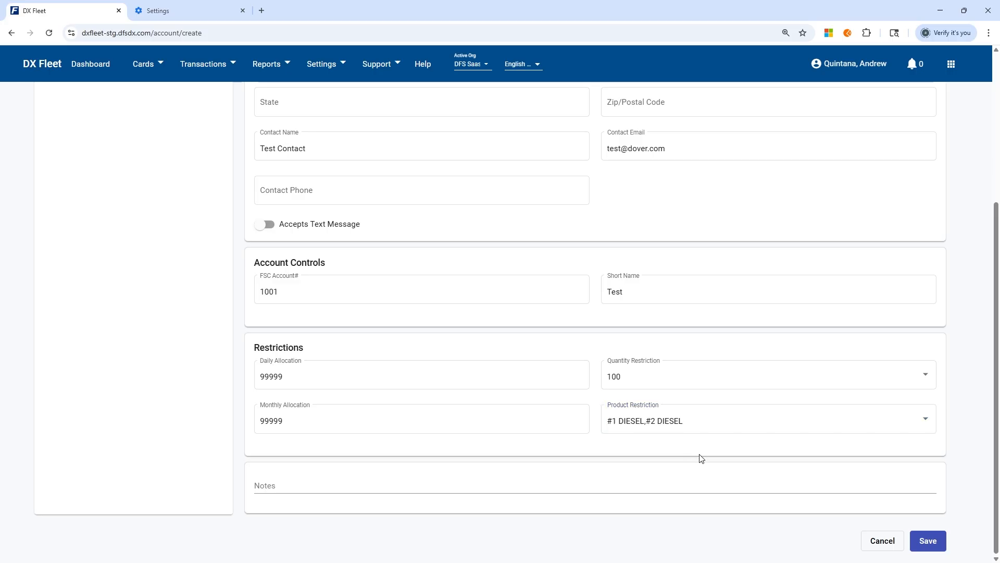